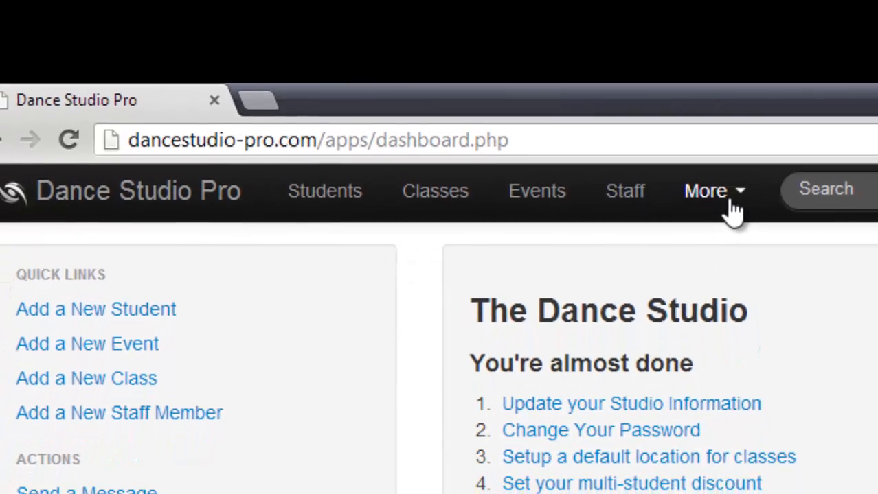
left_click(714, 208)
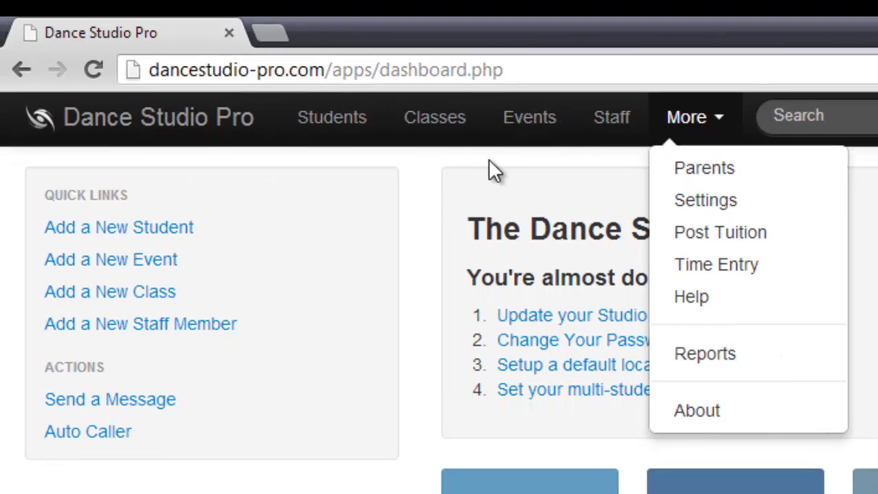
left_click(428, 162)
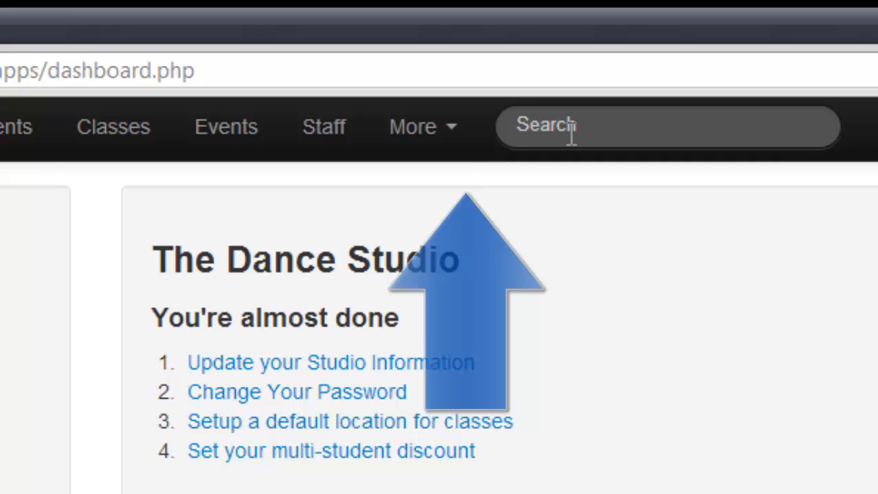
left_click(571, 134)
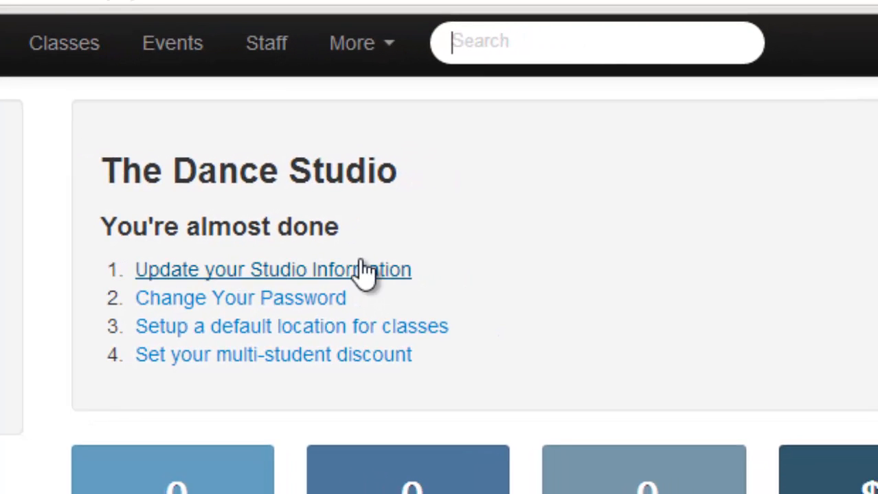
left_click(379, 50)
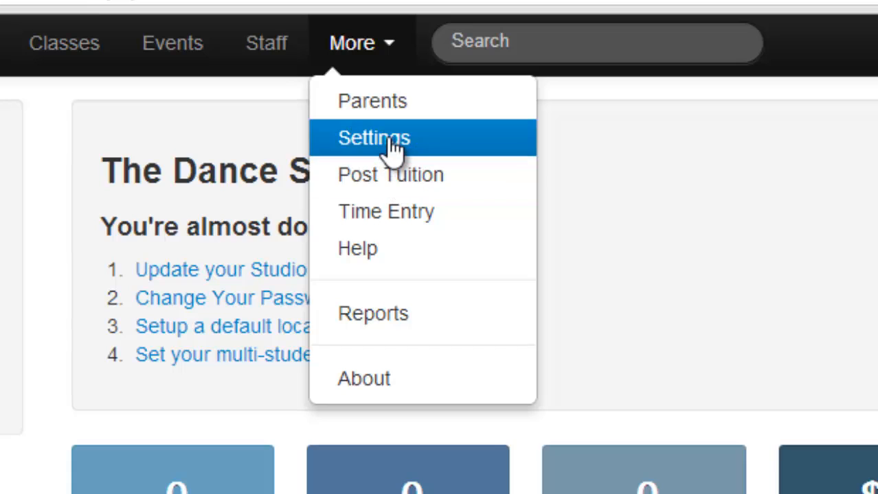
left_click(232, 247)
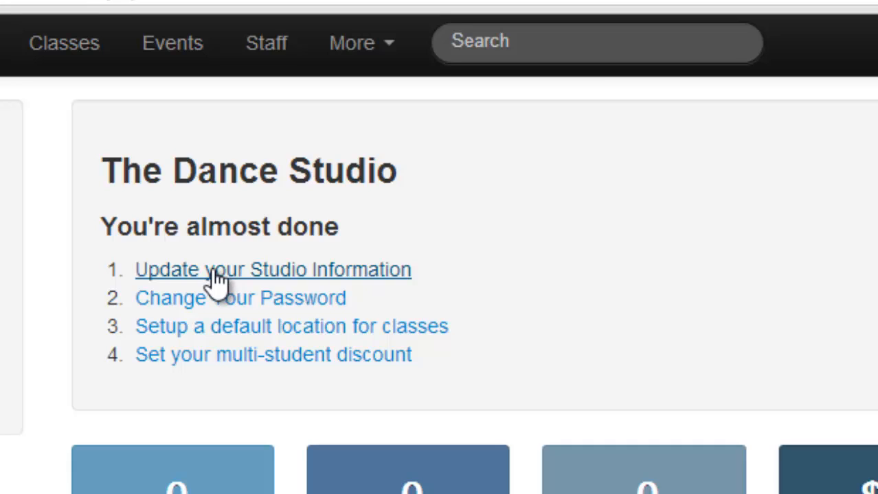
Fill in the studio information with the owner's first and last name, phone and street address, and save the changes.
left_click(205, 272)
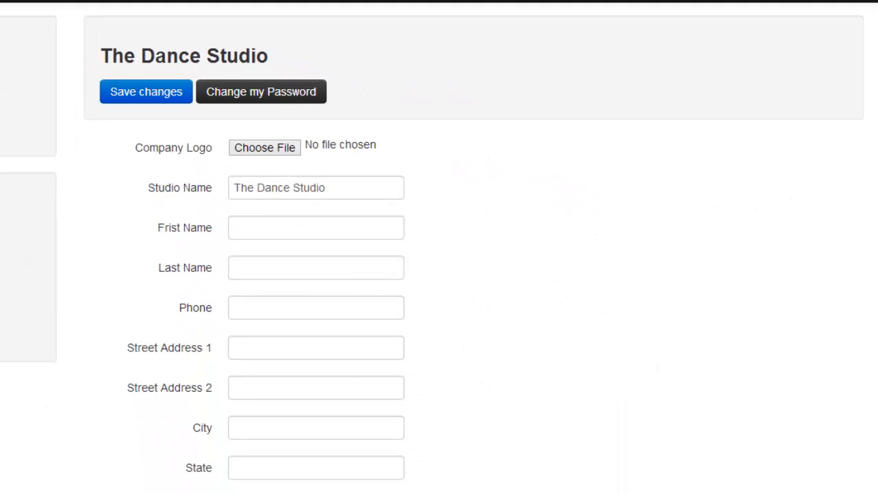
scroll(439, 247, "down", 3)
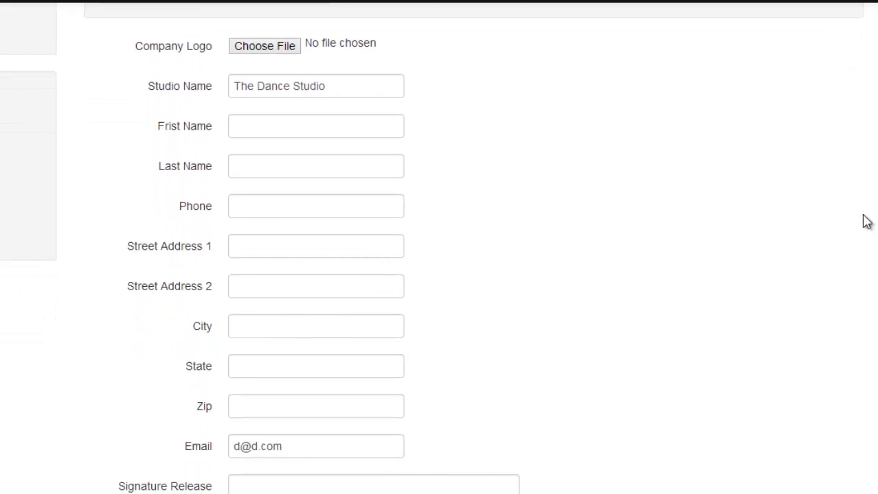
left_click(337, 120)
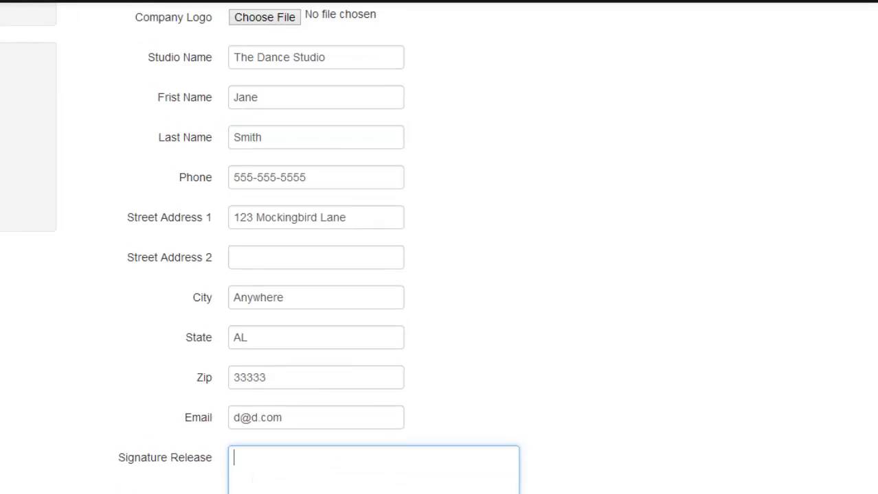
scroll(439, 247, "up", 3)
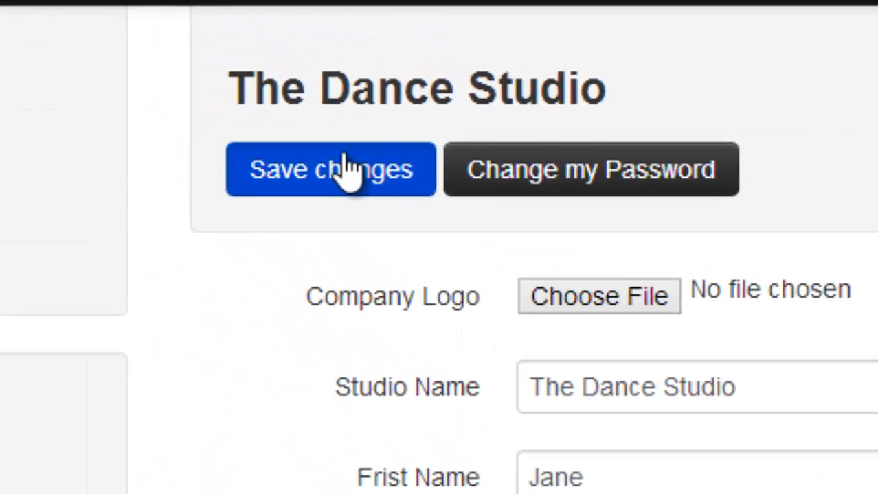
left_click(344, 168)
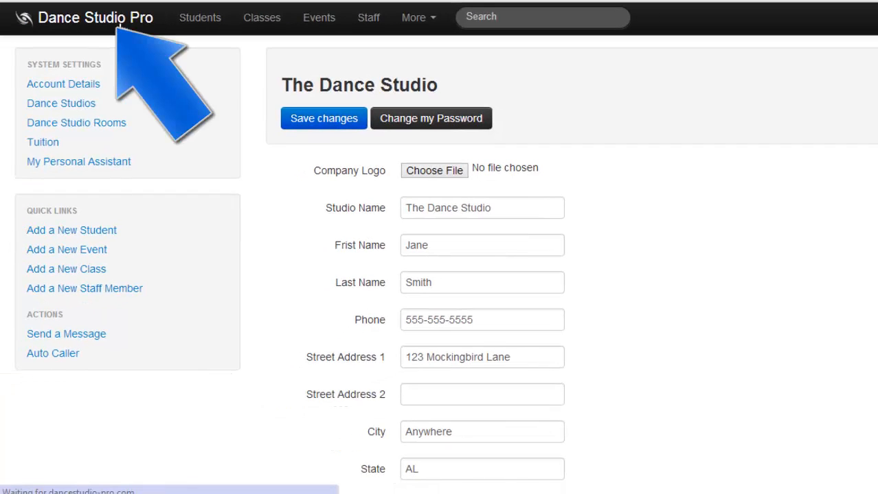
Return to the dashboard and reset the account password to a new password, acknowledging the confirmation.
left_click(120, 27)
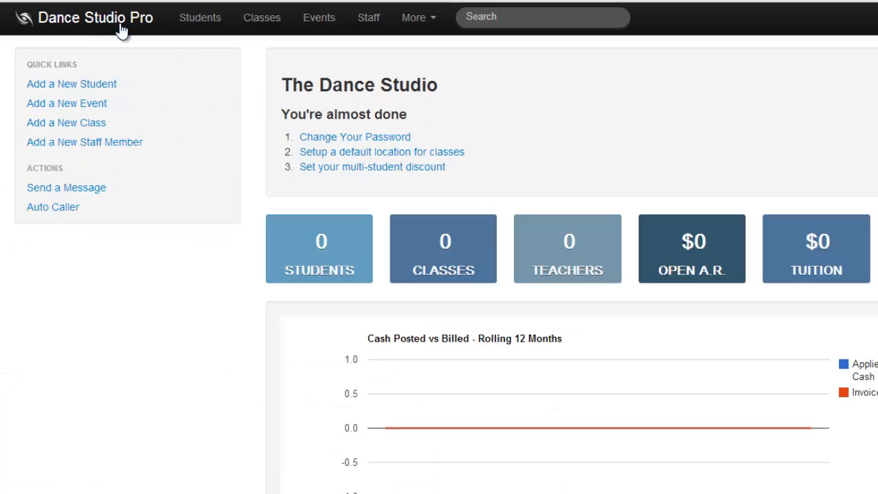
left_click(328, 138)
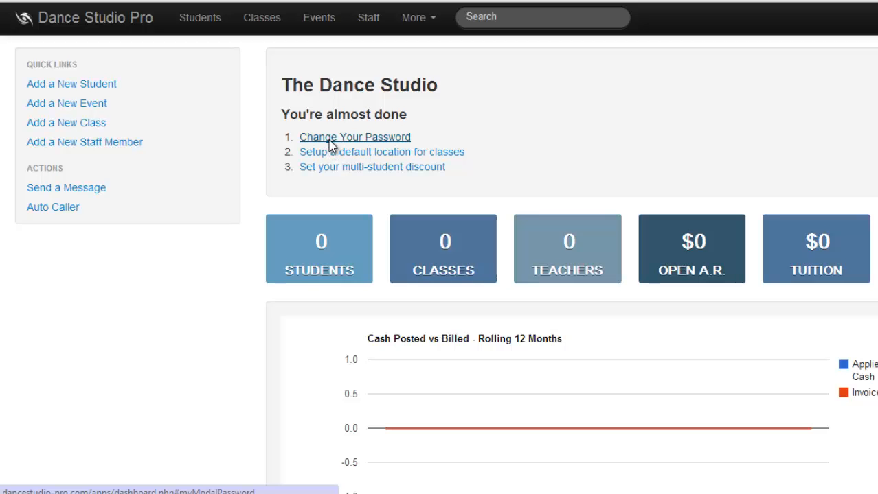
left_click(330, 141)
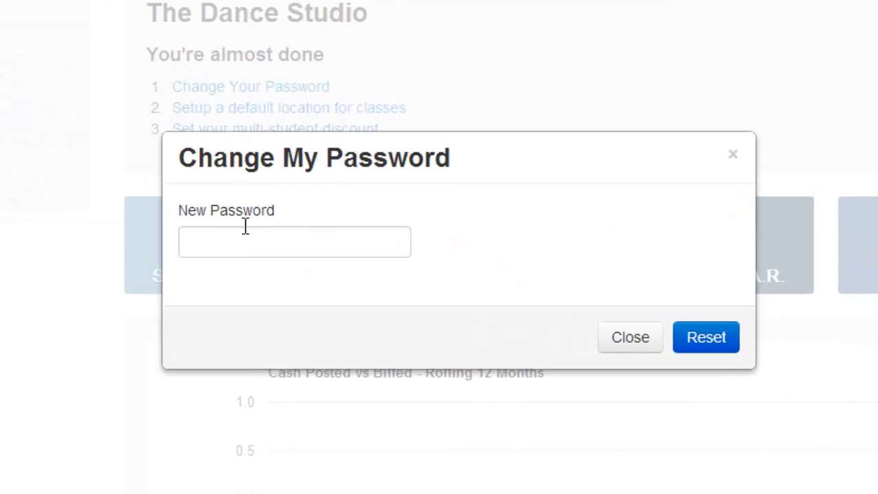
left_click(353, 244)
type("s")
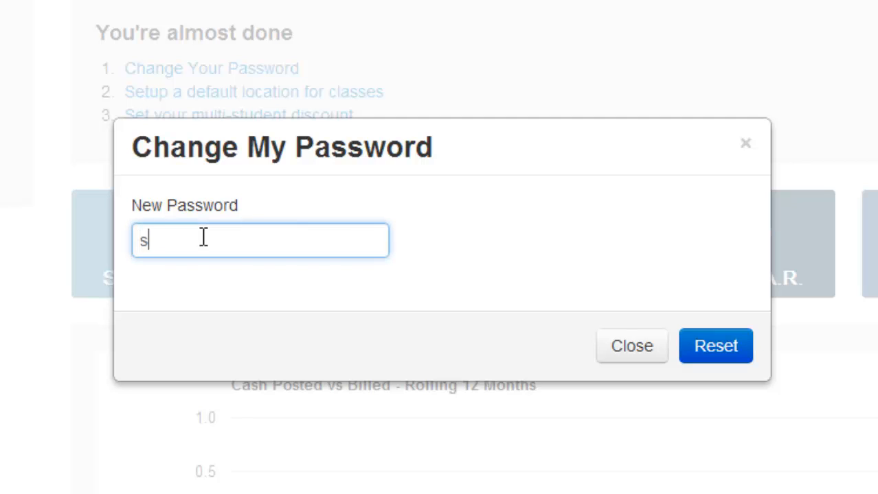
key("BackSpace")
type("abcd1234")
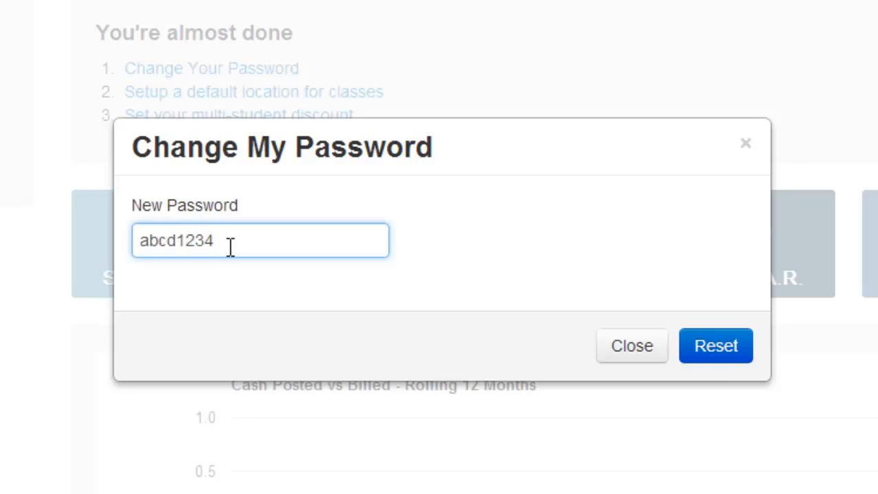
left_click(743, 358)
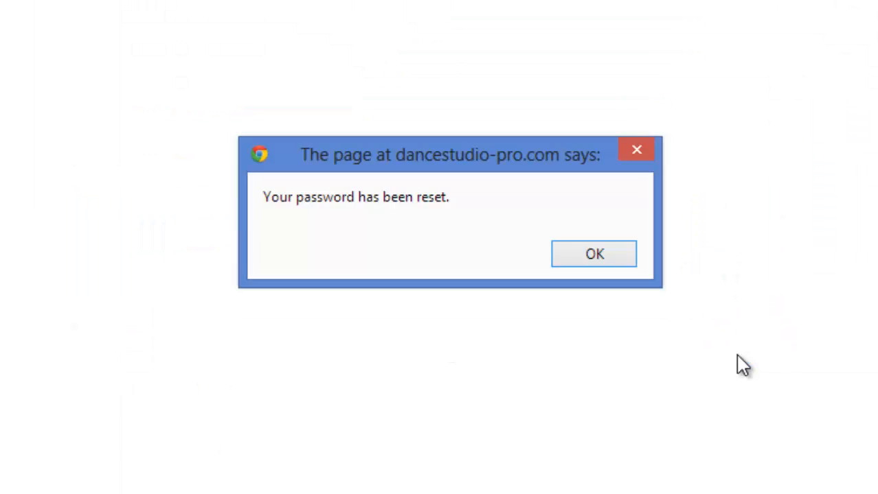
left_click(603, 256)
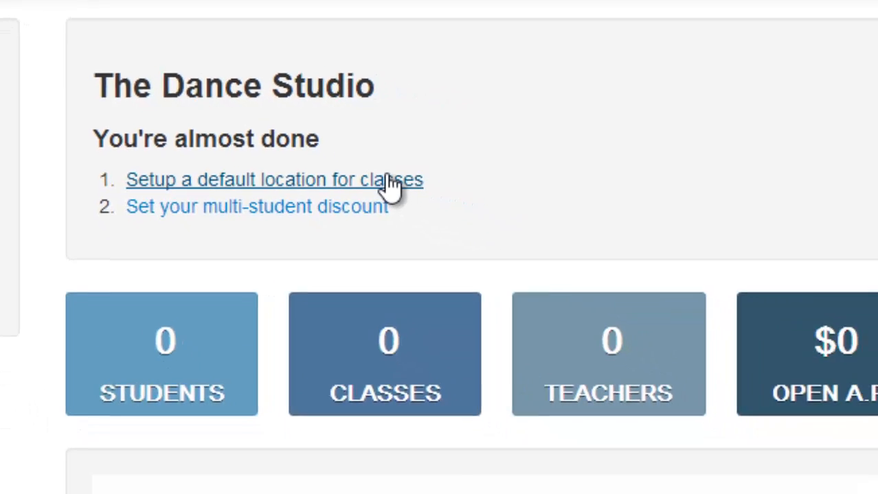
Open the default class location setup and add a studio named Dance Studio - Atlanta.
left_click(392, 182)
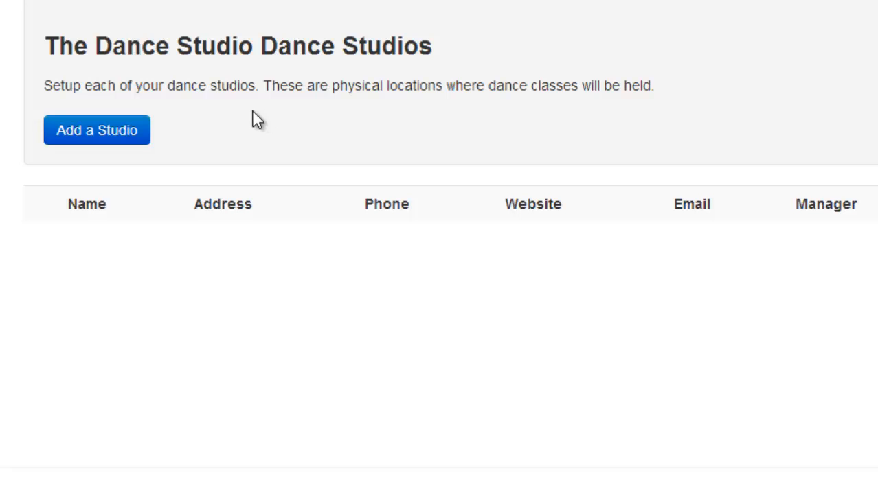
left_click(123, 131)
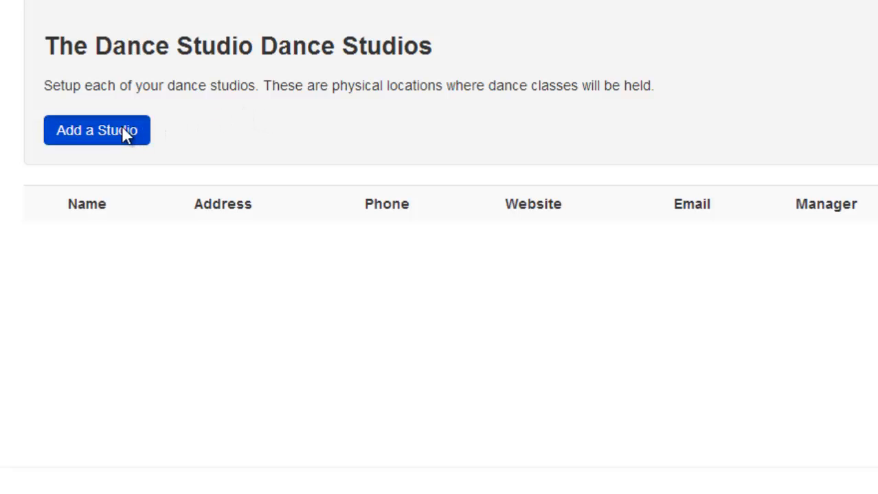
left_click(120, 263)
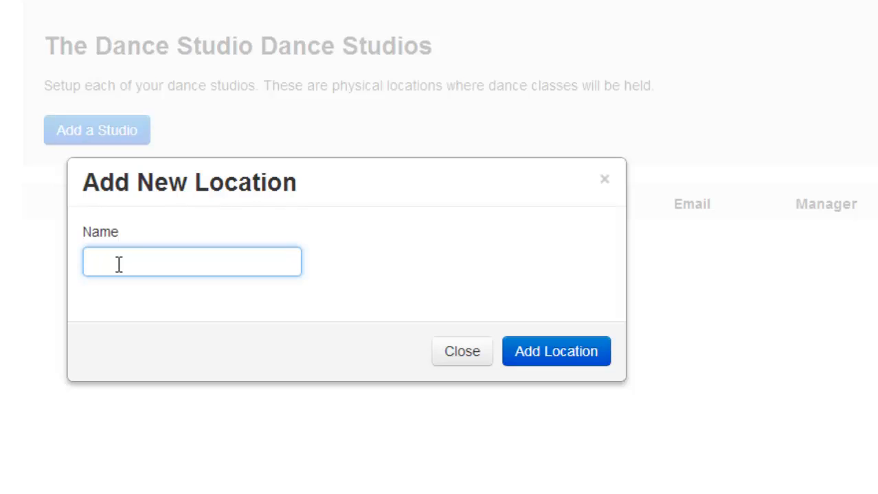
type("Dance Studio -")
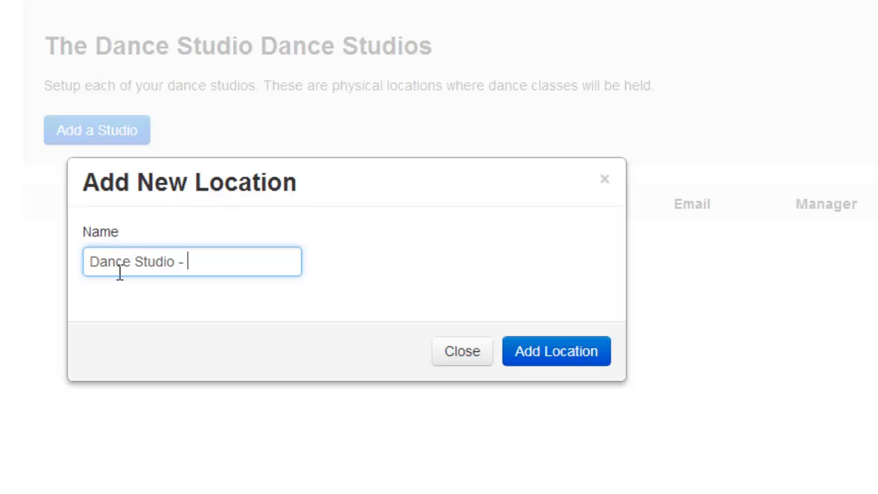
type("Atlanta")
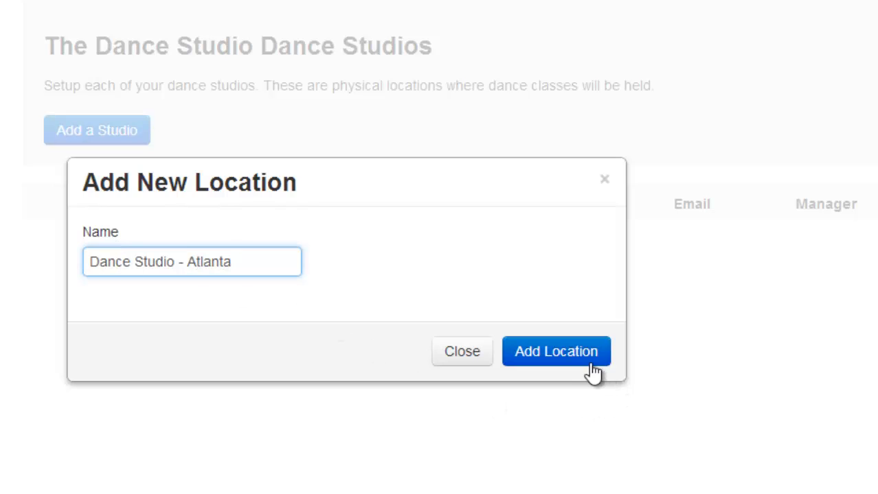
left_click(572, 352)
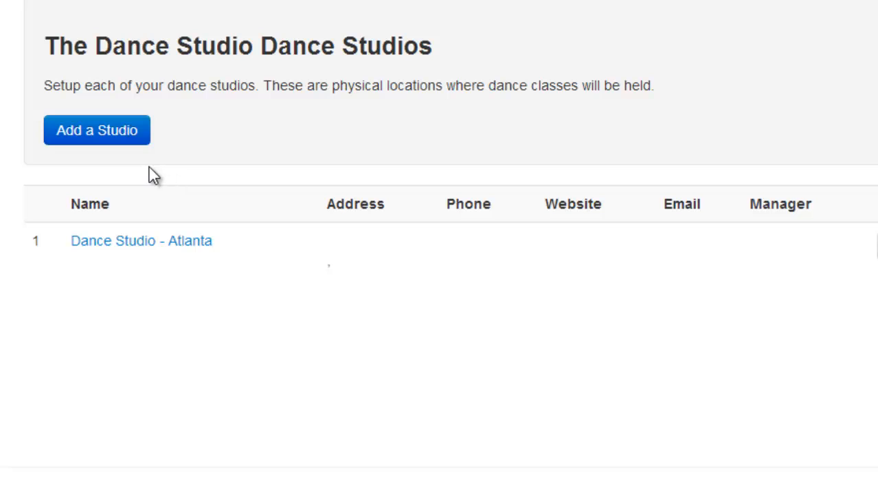
Add a second studio named Dance Studio - LA.
left_click(97, 135)
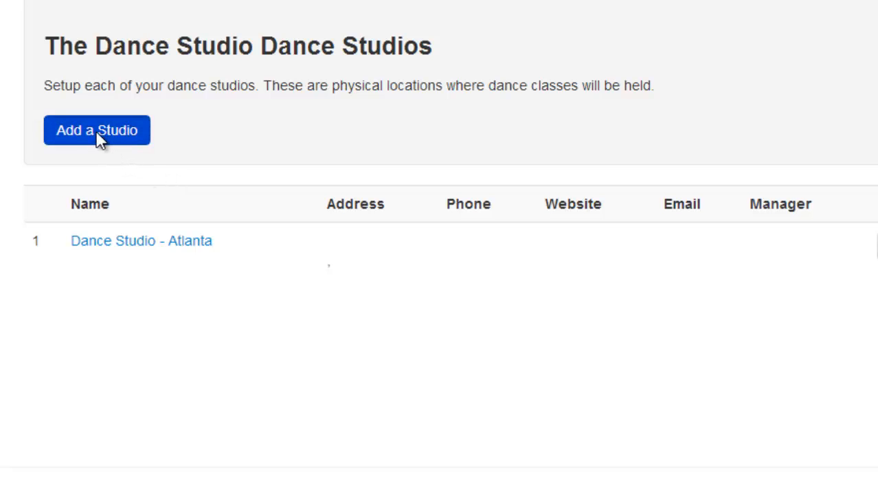
left_click(174, 257)
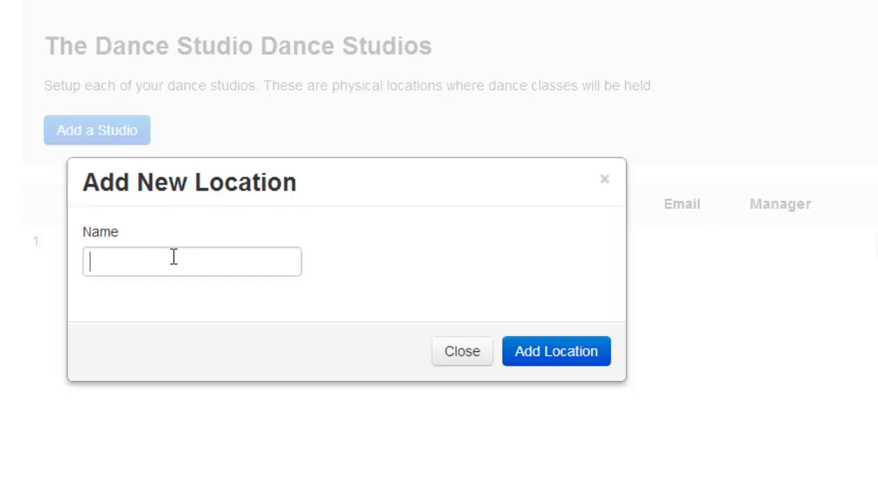
type("Dance S")
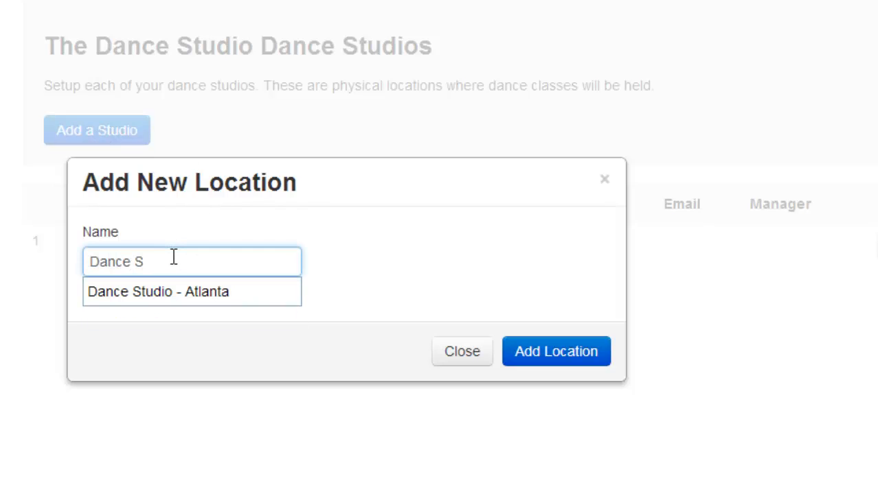
type("tudio - LA")
left_click(546, 361)
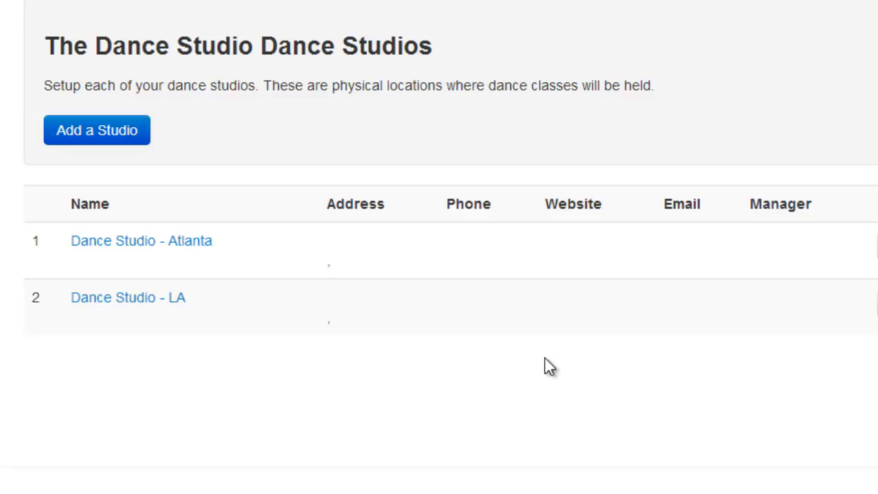
Open the Dance Studio - Atlanta details and return to the studio list.
left_click(145, 242)
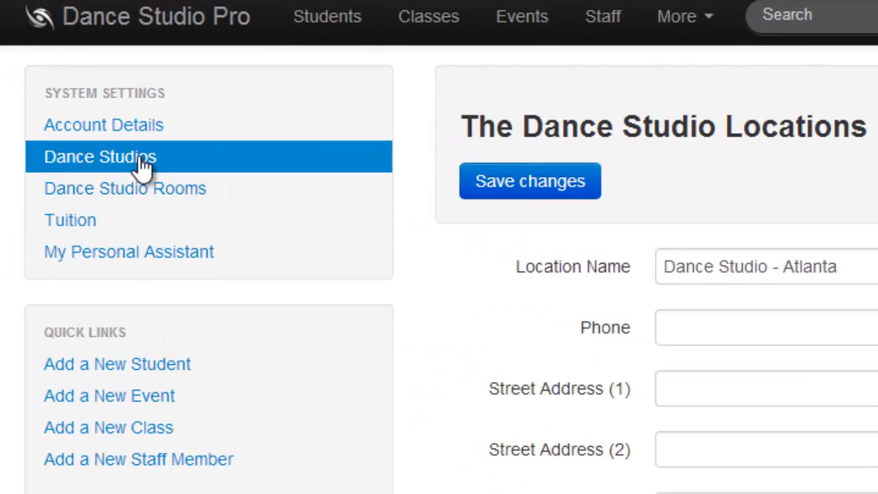
left_click(143, 164)
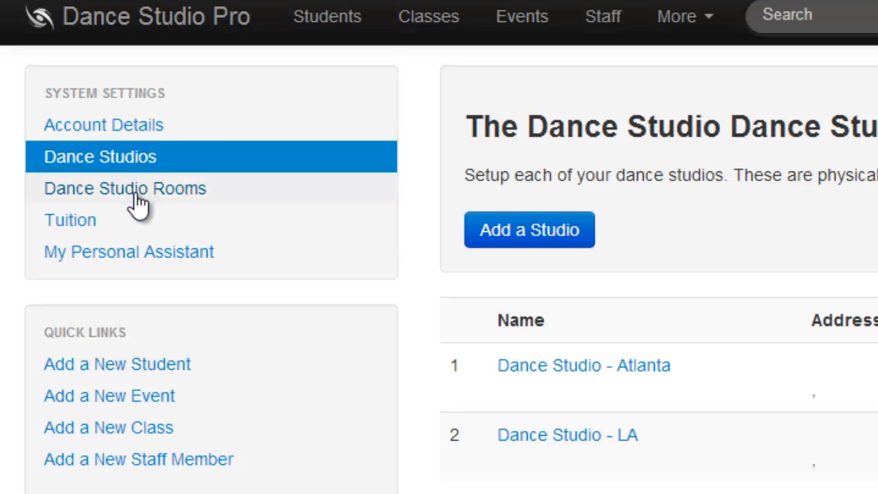
Open the studio rooms setup, add a room named Ballet Room 1 at Dance Studio - Atlanta with capacity 20, and save the changes.
left_click(139, 199)
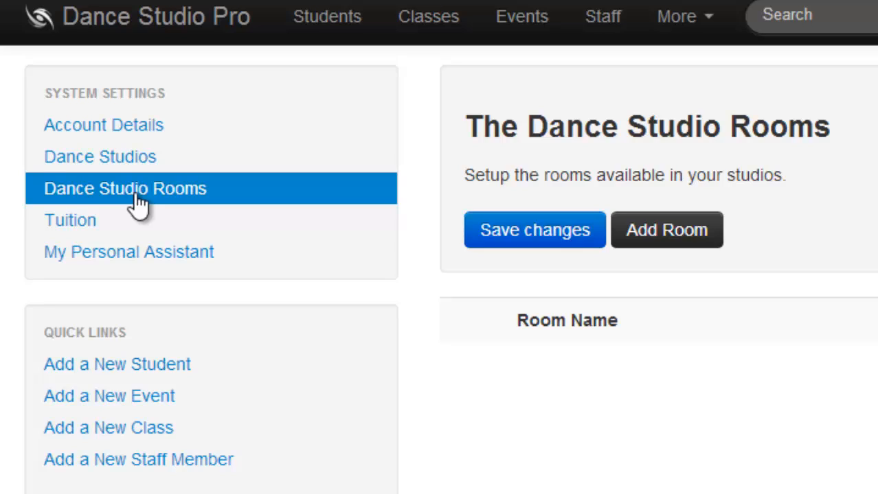
left_click(646, 229)
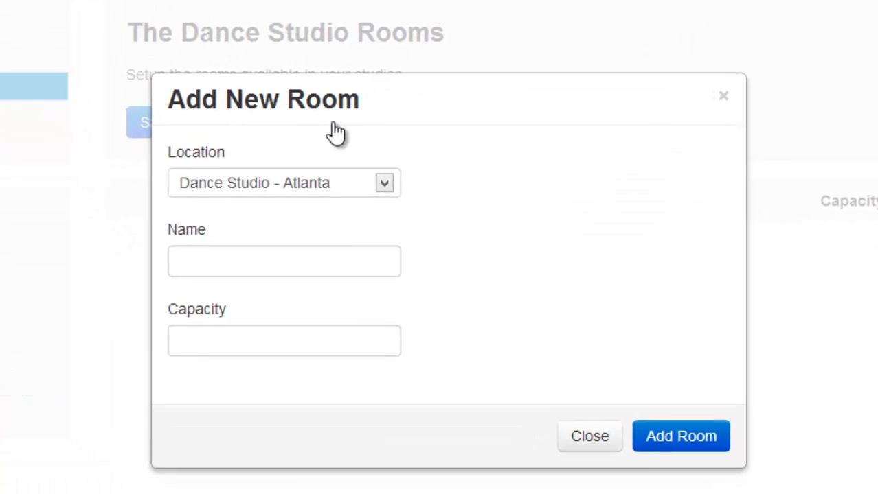
left_click(384, 183)
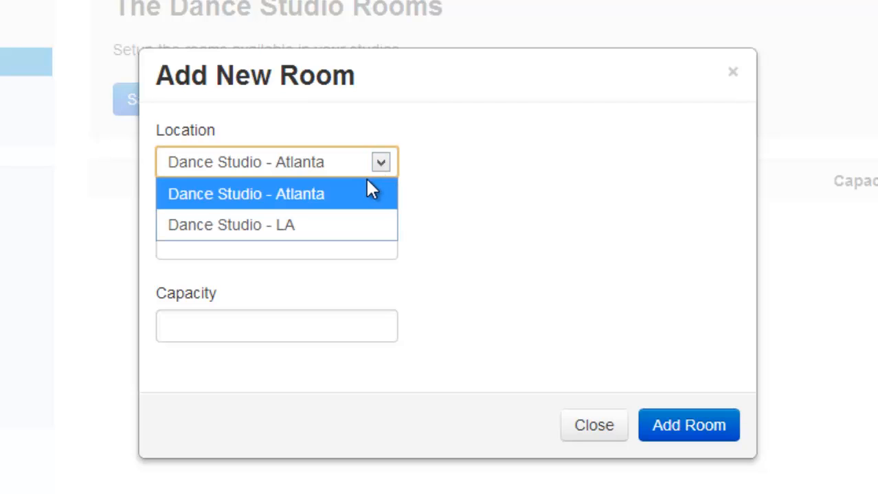
left_click(353, 192)
left_click(255, 246)
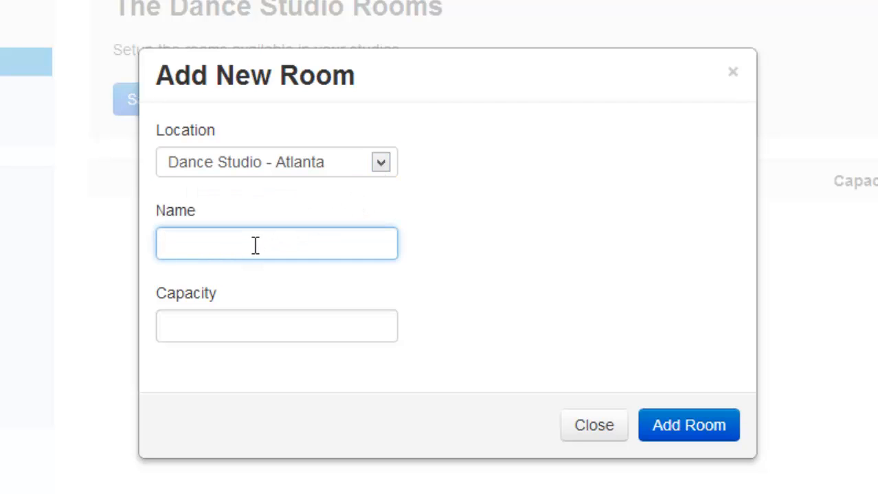
type("Balley")
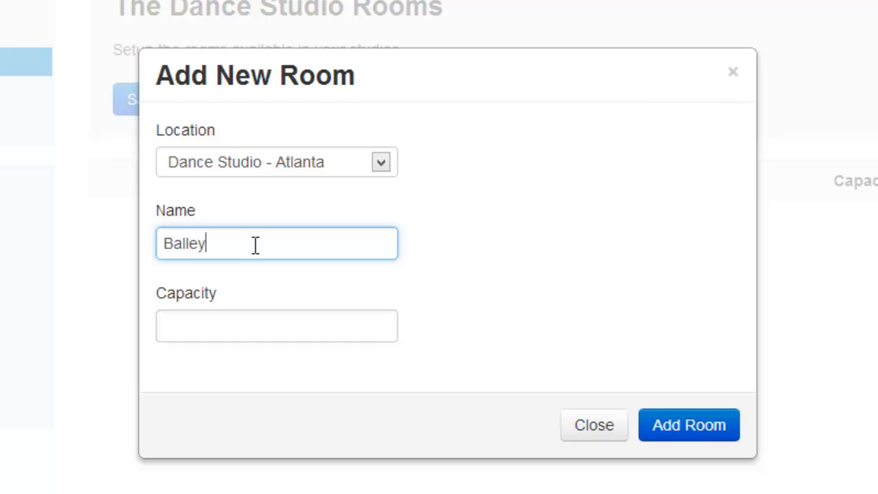
key("BackSpace")
type("t Room")
key("Tab")
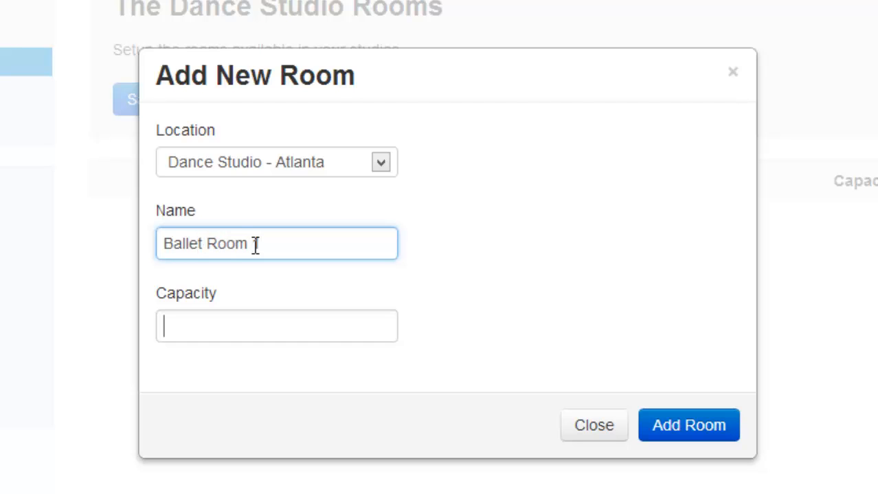
type("20")
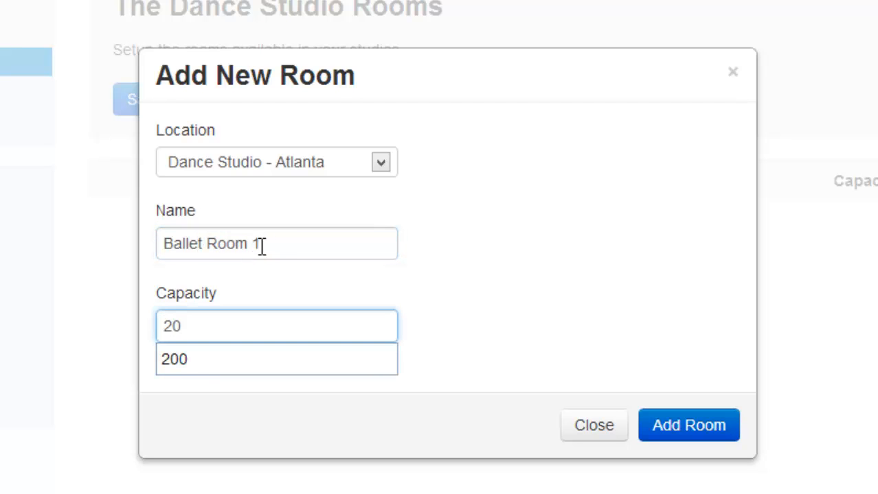
left_click(527, 315)
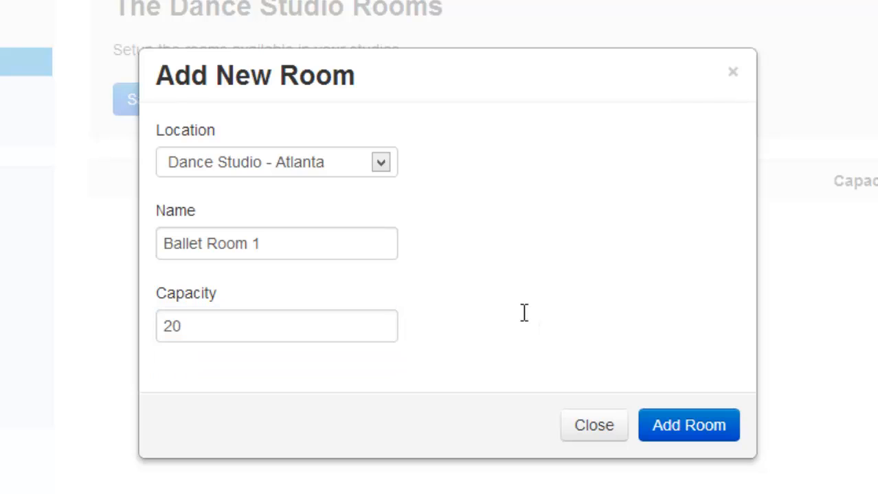
left_click(675, 427)
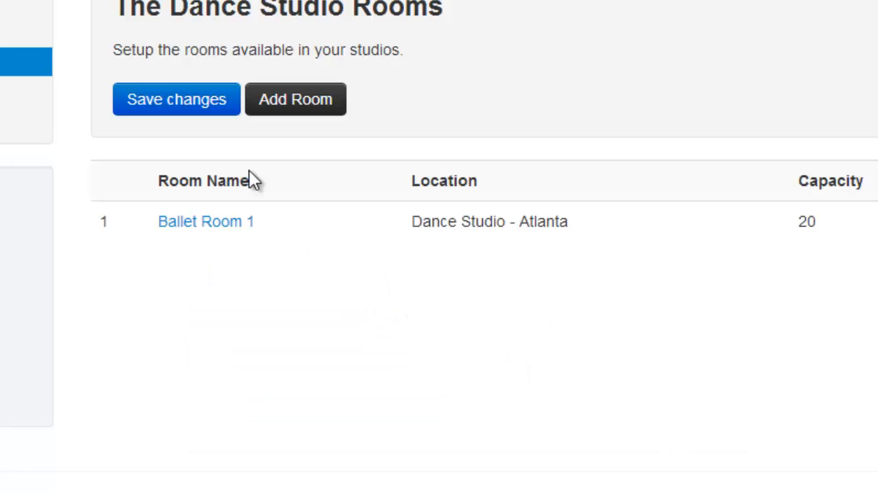
left_click(212, 114)
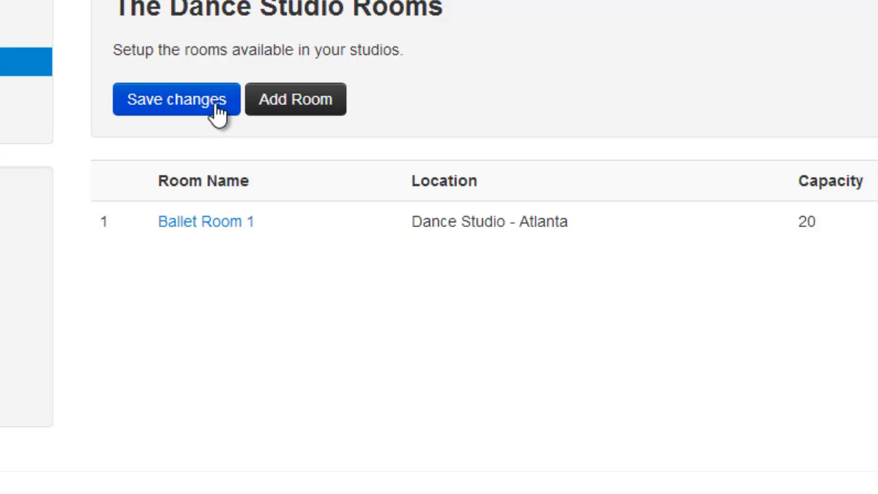
Add another room named Gym at Dance Studio - Atlanta with capacity 50.
left_click(291, 101)
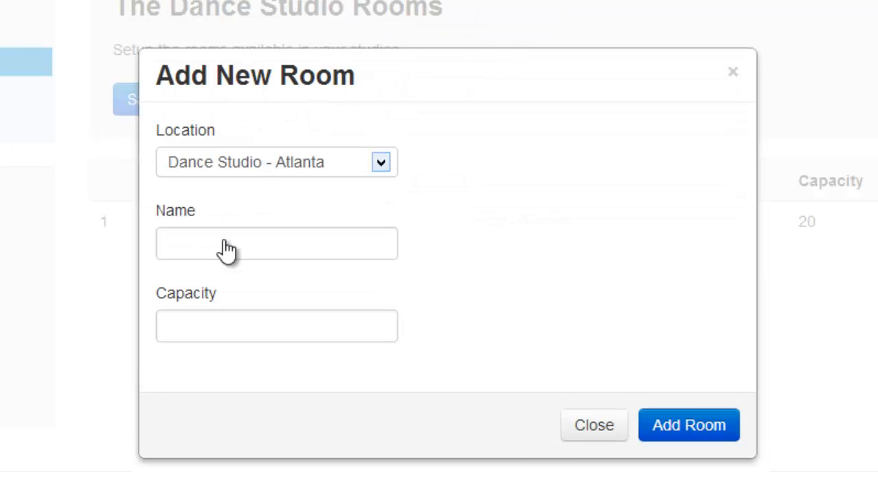
left_click(247, 256)
type("Gym")
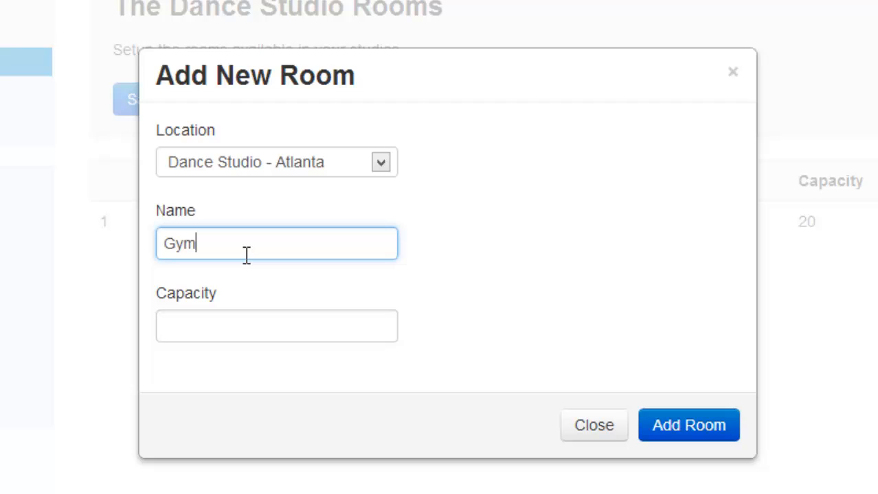
left_click(227, 320)
type("50")
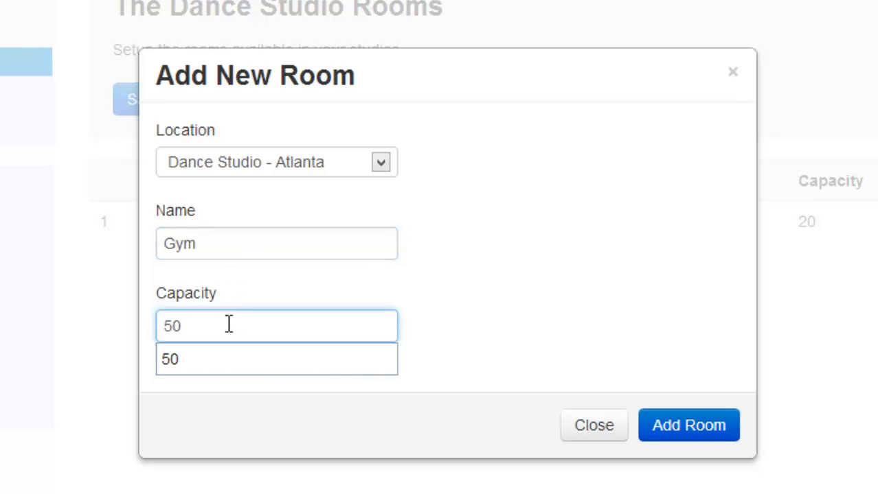
key("Down")
left_click(673, 351)
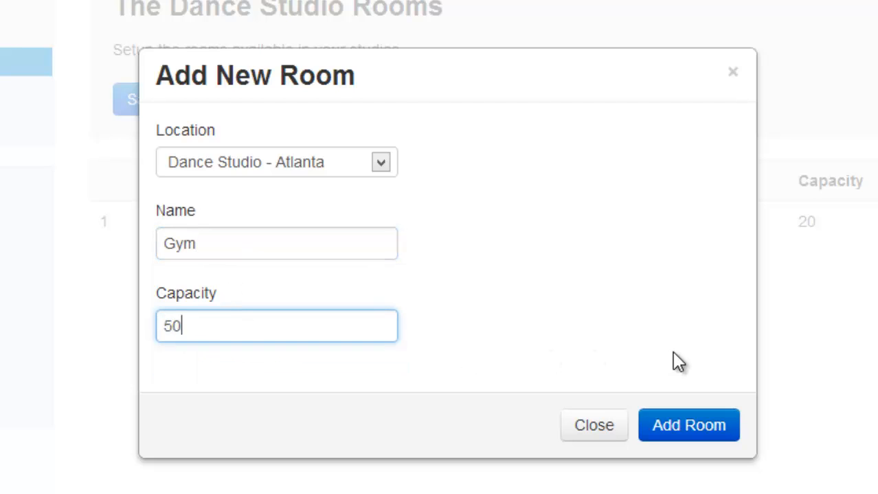
left_click(679, 428)
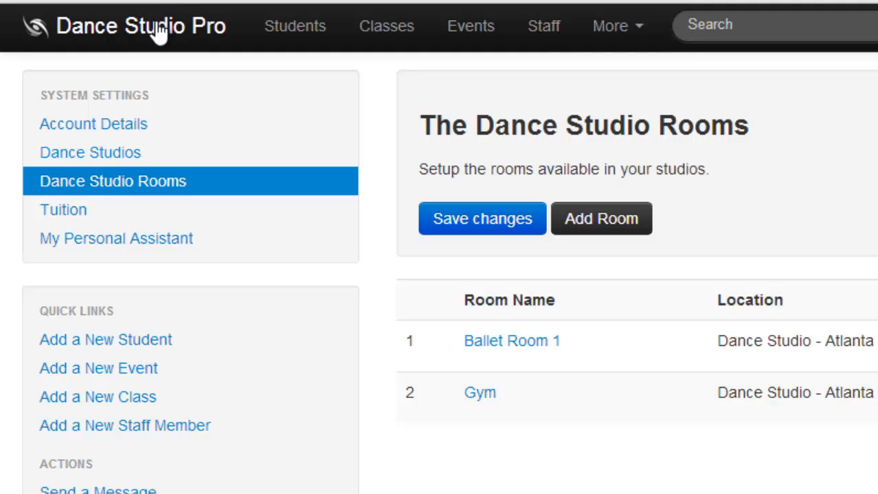
From the dashboard, set the multi-student discount to 5%, save it, and return to the dashboard.
left_click(158, 33)
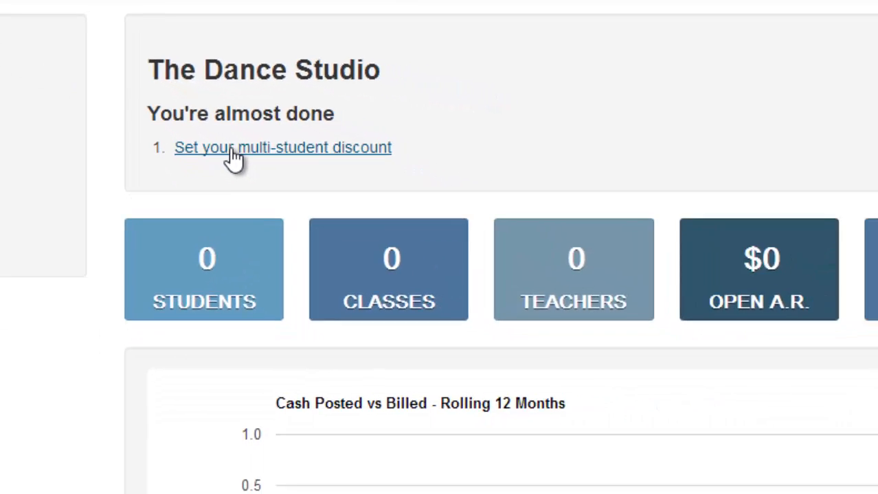
left_click(295, 192)
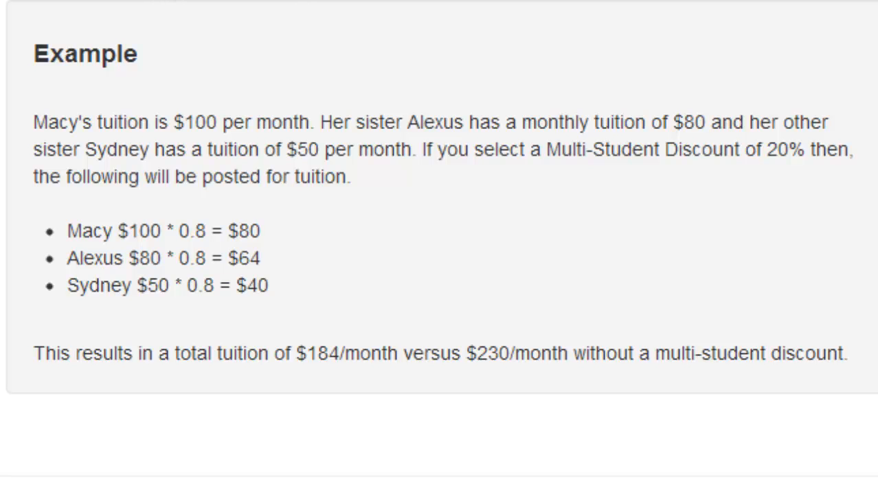
left_click(166, 1)
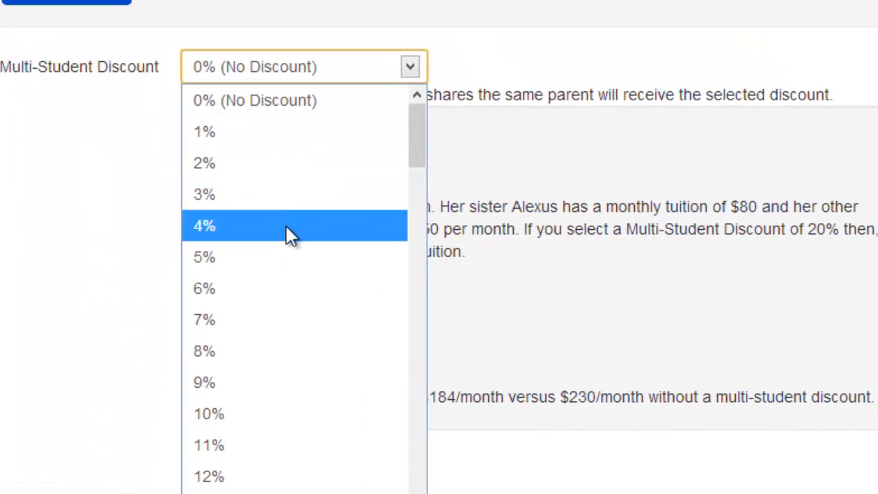
left_click(149, 195)
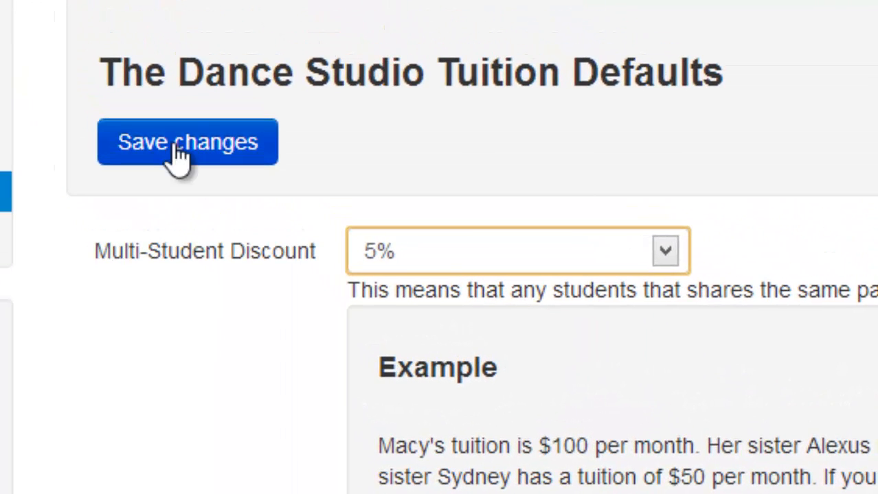
left_click(110, 50)
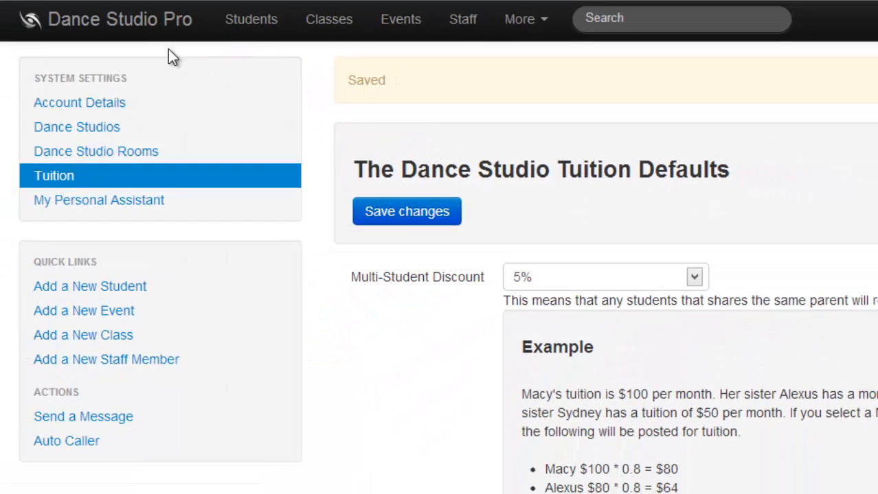
left_click(120, 23)
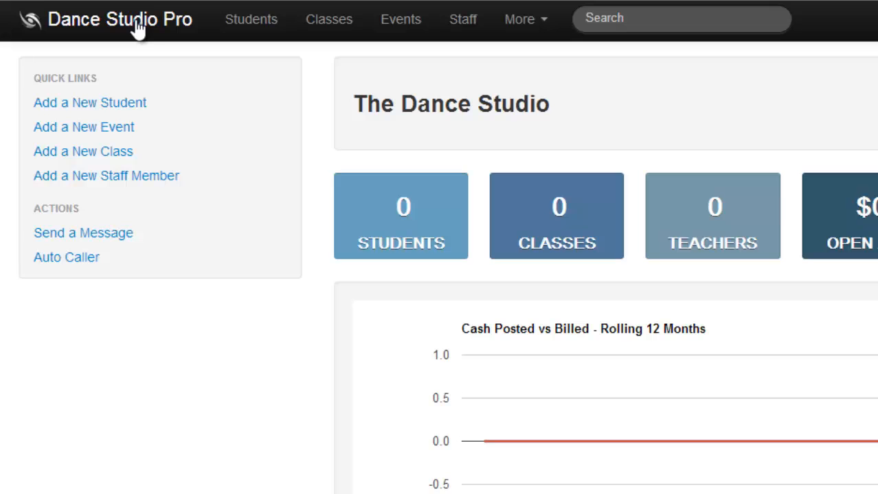